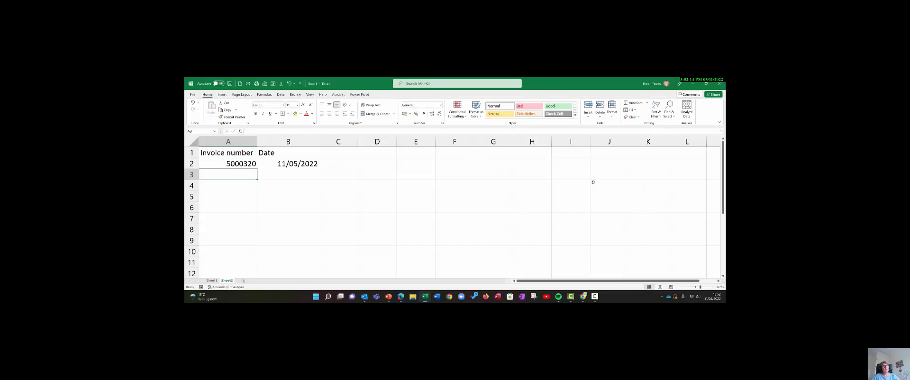
- Fill the invoice number in A2 down to A5 and the date in B2 down to B7
click(216, 165)
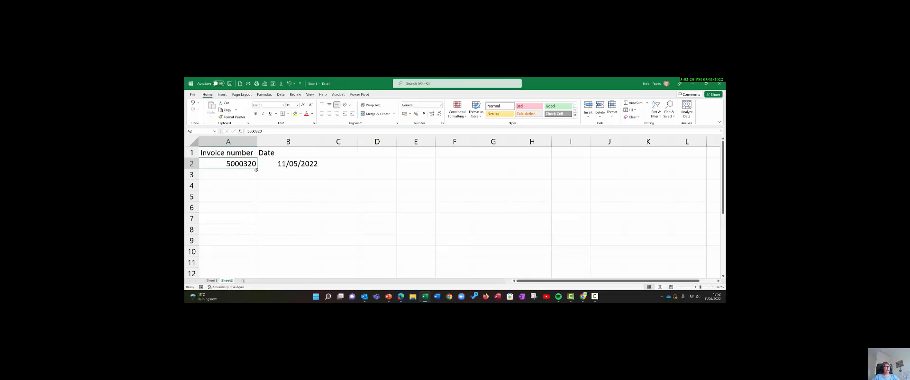
drag(257, 169, 256, 202)
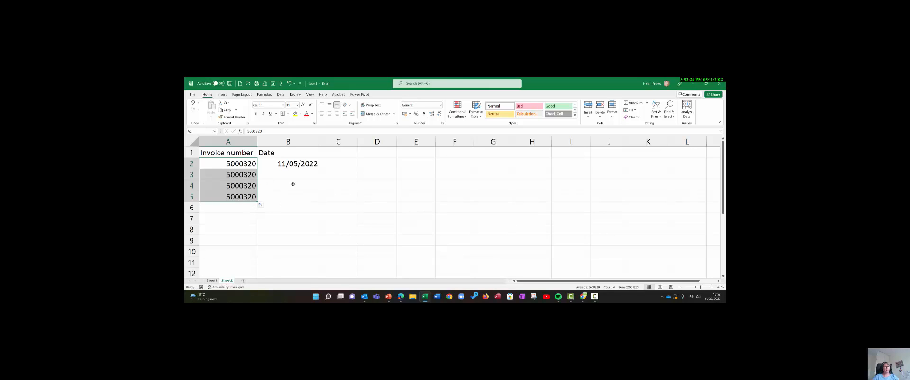
click(281, 166)
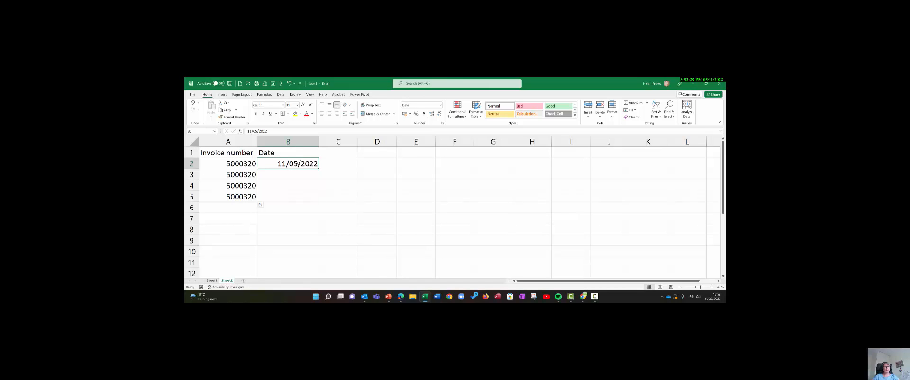
drag(320, 169, 312, 220)
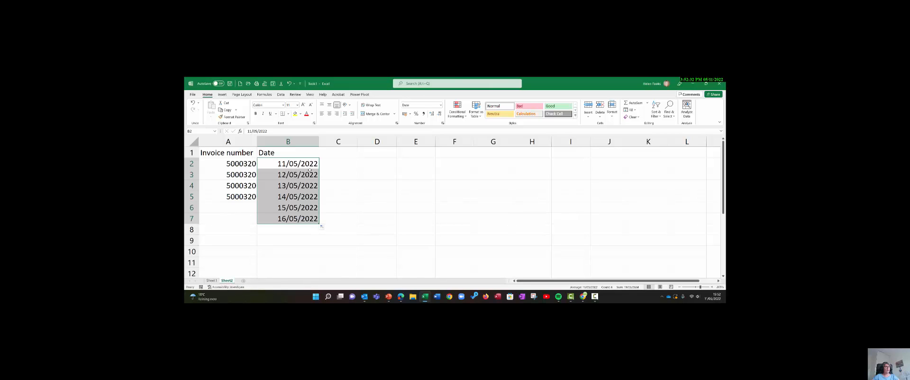
click(356, 196)
click(305, 185)
click(314, 165)
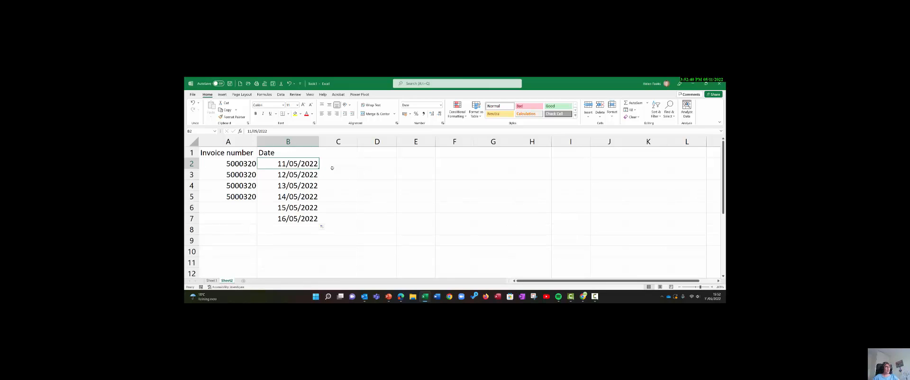
- Clear the repeated invoice numbers from A3:A5, leaving the first one in A2
click(243, 164)
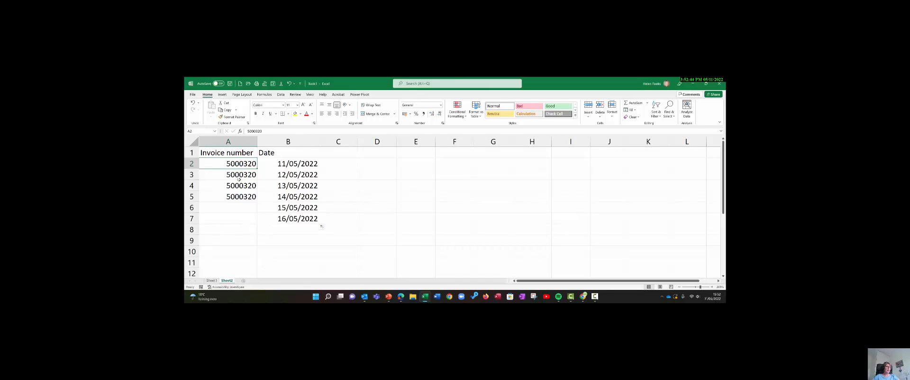
drag(239, 179, 233, 201)
key(Delete)
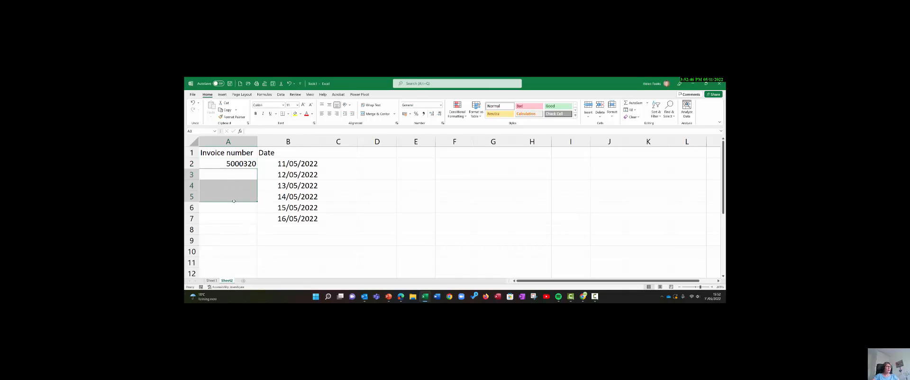
key(Up)
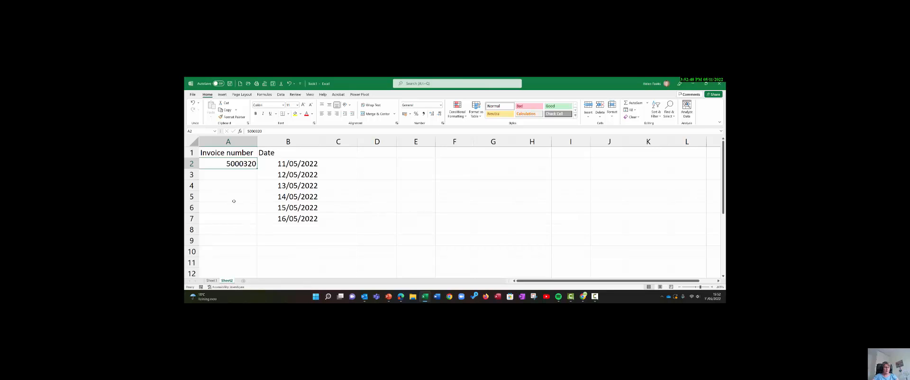
- Enter 5000321 in A3 as the second invoice number
key(Down)
text(5000)
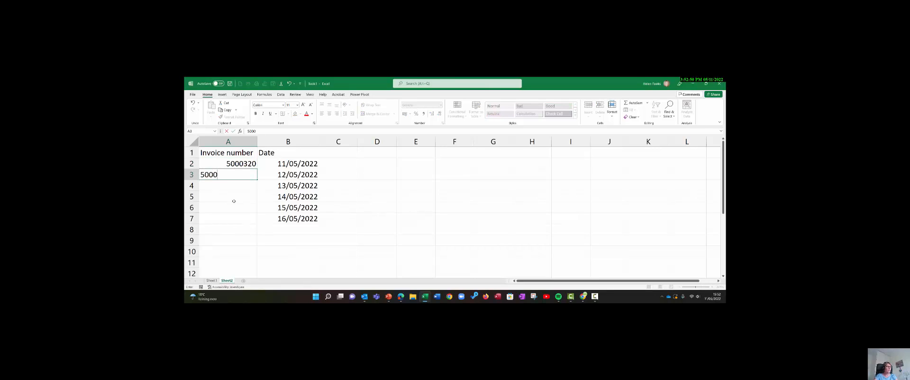
text(321)
key(Return)
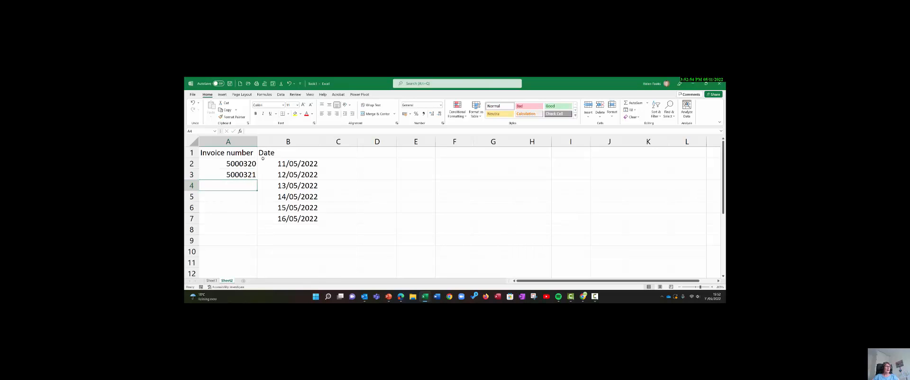
- Extend the series from the two invoice numbers in A2:A3 down to A10
drag(226, 164, 228, 174)
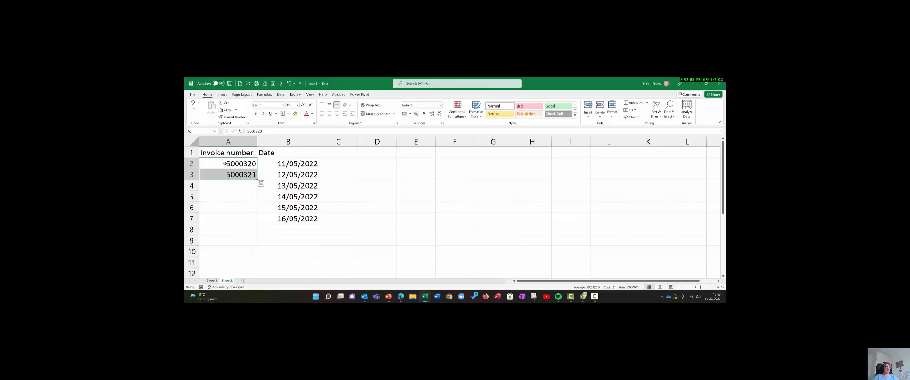
drag(226, 165, 226, 174)
drag(258, 178, 251, 259)
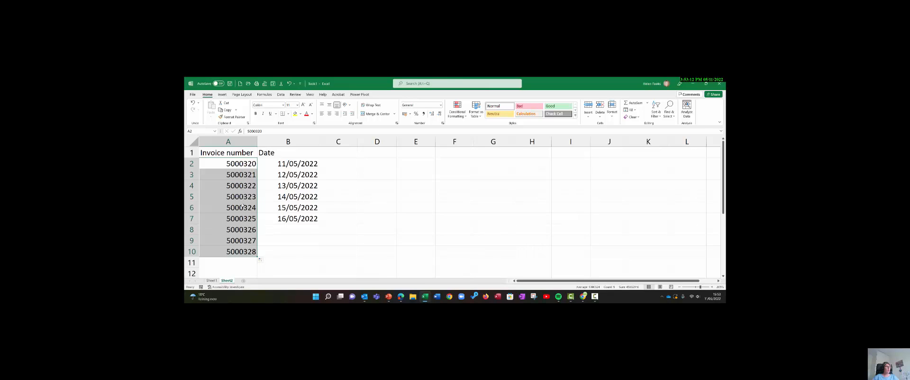
drag(232, 174, 226, 250)
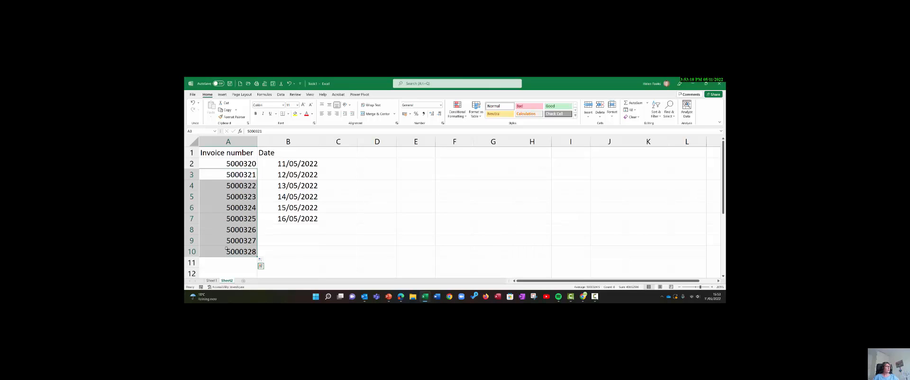
- Enter 1 in D2 and 2 in D3, and extend this number series down to D10
click(371, 162)
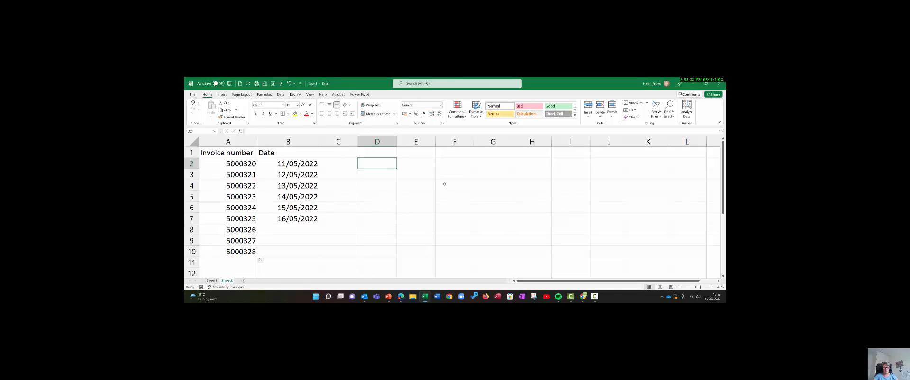
text(1)
key(Return)
text(2)
key(Return)
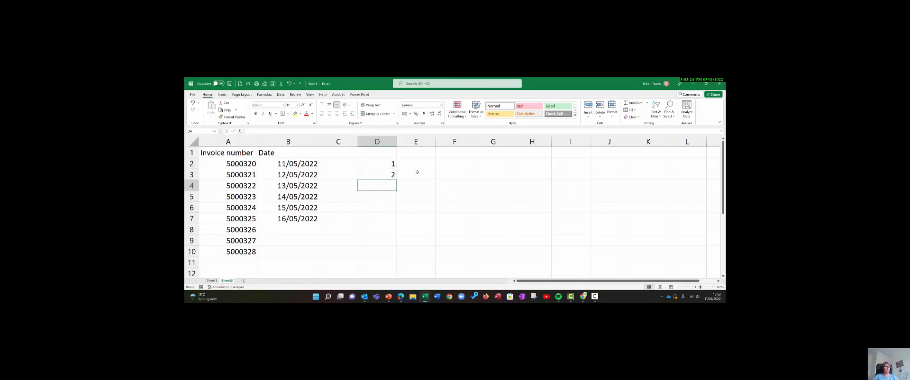
drag(374, 163, 397, 254)
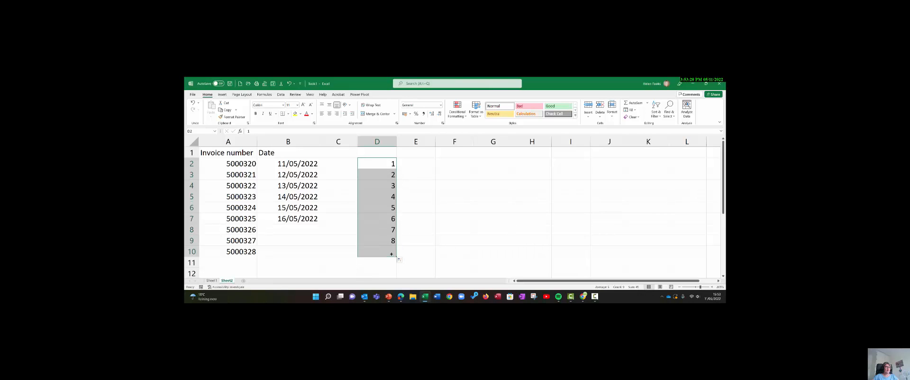
click(433, 237)
- Clear all contents in columns A to E from row 3 downward
drag(223, 176, 433, 276)
key(Delete)
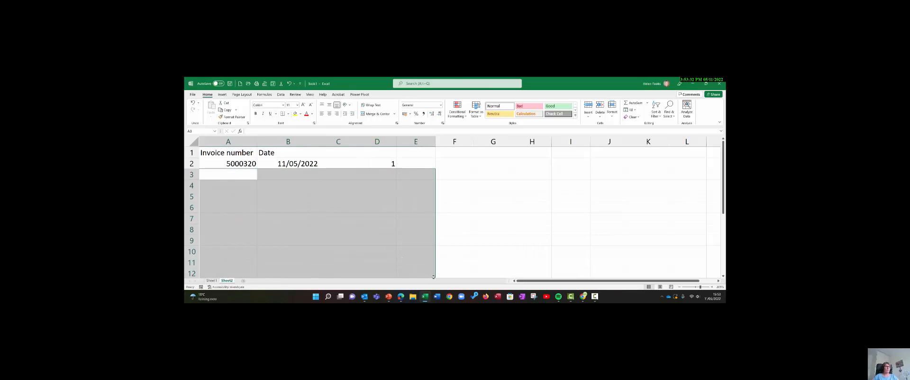
click(376, 230)
- Fill the date in B2 down to B7, and undo that fill
click(286, 166)
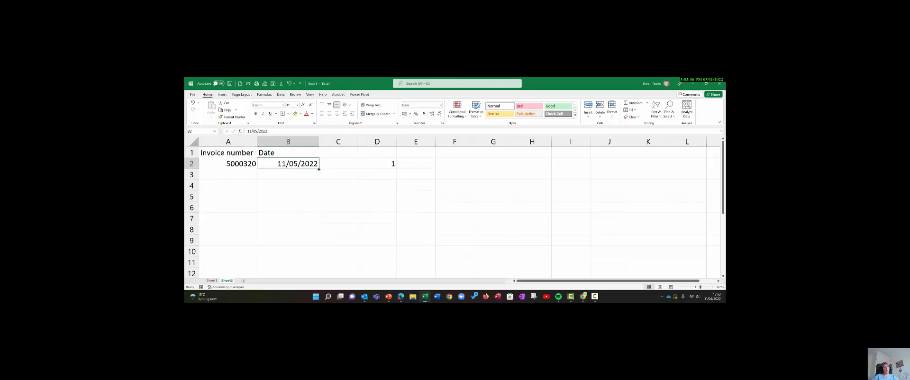
drag(319, 168, 314, 220)
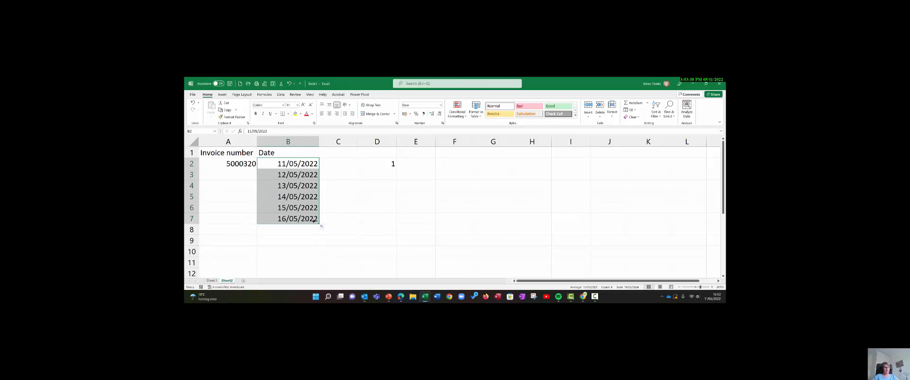
click(280, 163)
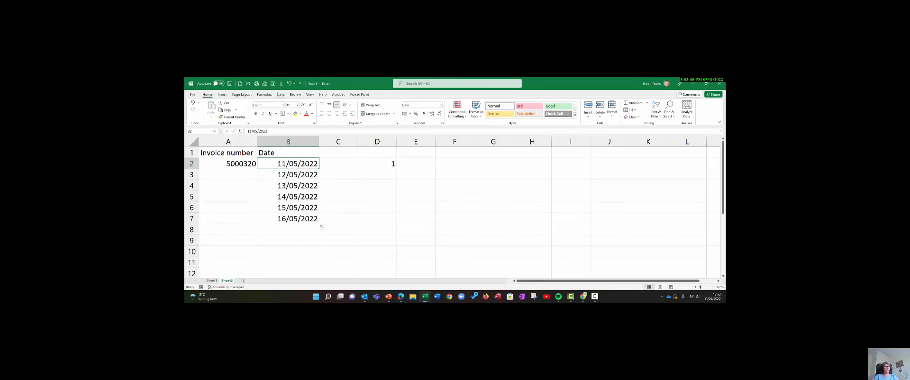
click(288, 83)
- Insert the current date as a fixed value in B3 and B4
click(285, 174)
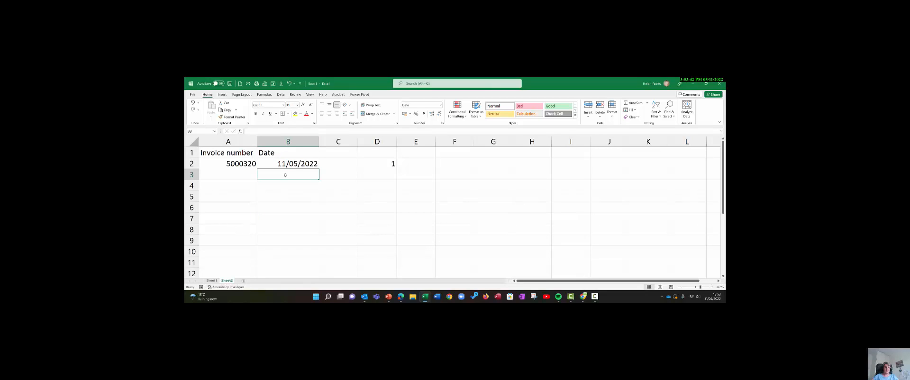
key(ctrl+semicolon)
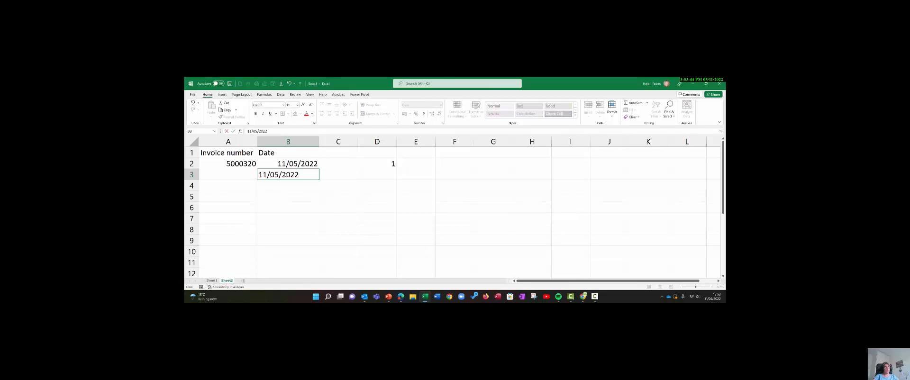
key(Return)
key(ctrl+semicolon)
key(Return)
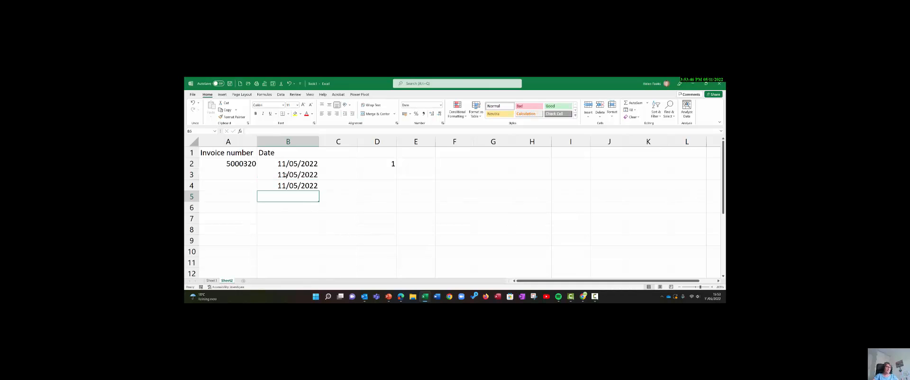
- Clear the dates from B3 and B4 and the number from D2
key(Up)
key(Up)
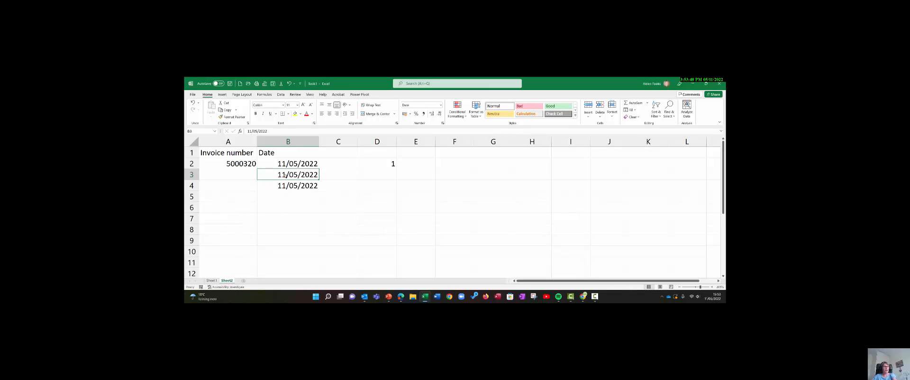
key(Delete)
click(309, 184)
key(Delete)
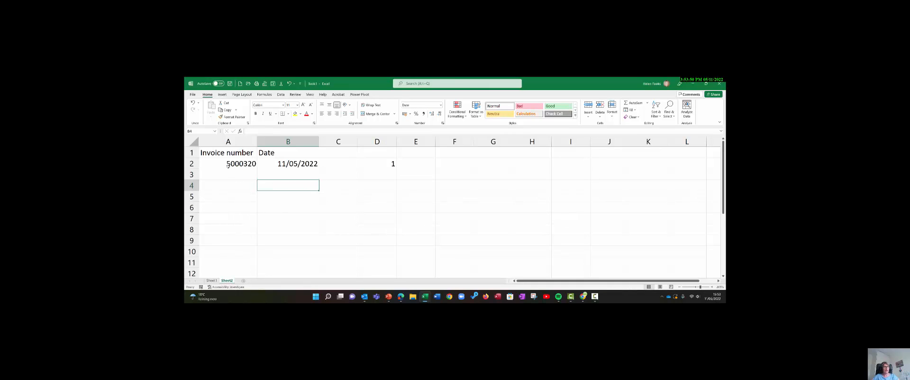
click(228, 165)
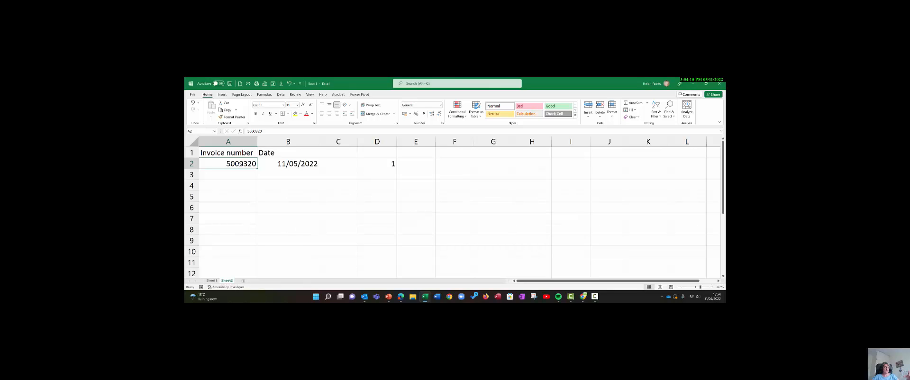
click(374, 166)
key(Delete)
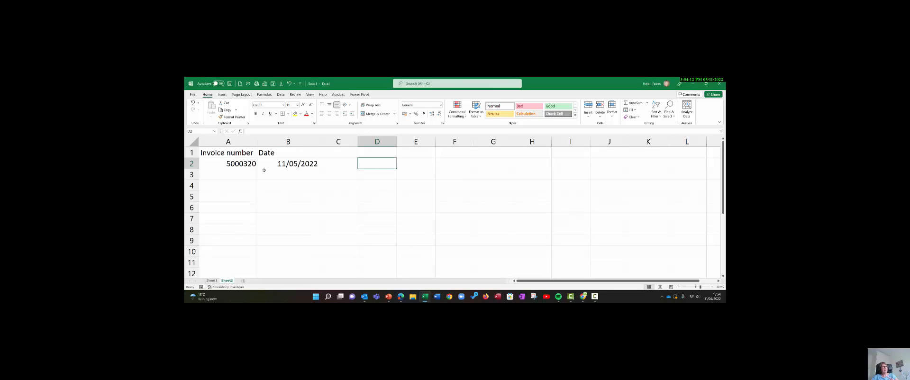
- Extend the invoice number in A2 down to A10 using the Fill Series option
click(245, 163)
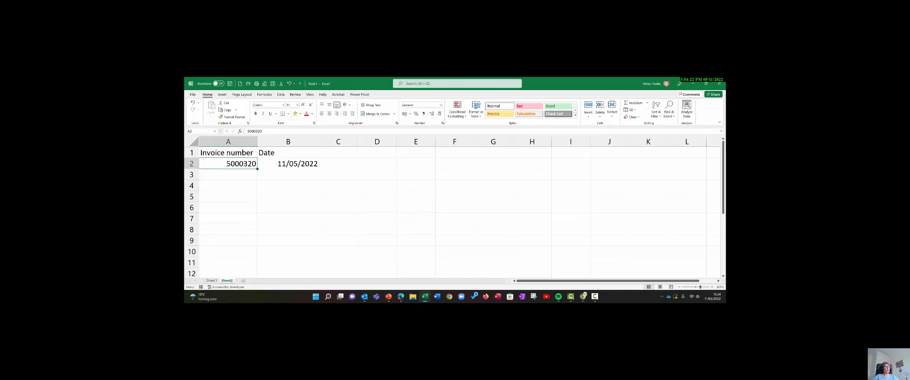
drag(257, 168, 255, 258)
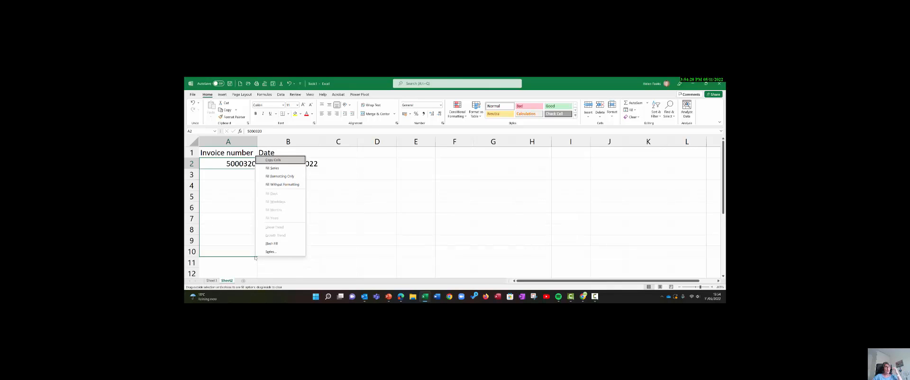
click(272, 168)
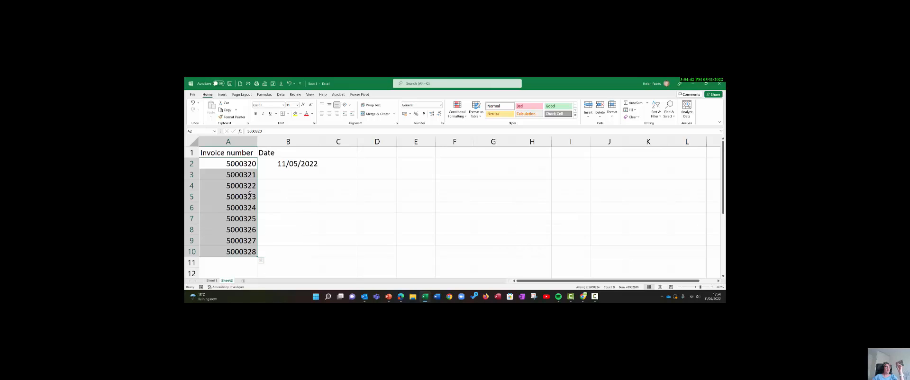
click(296, 217)
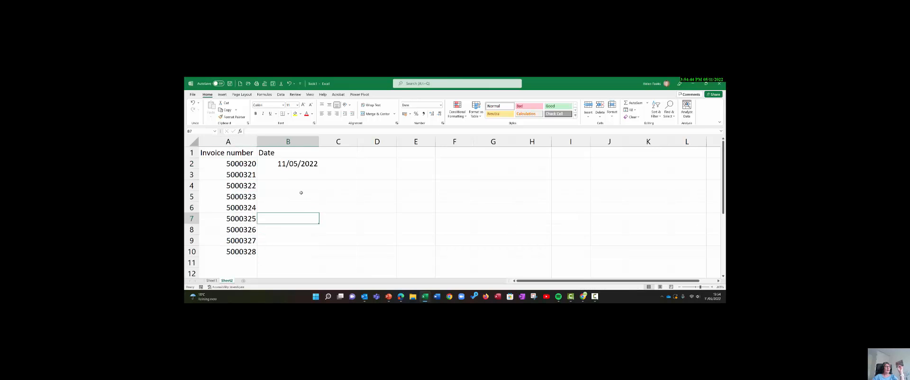
- Copy the date in B2 down to B10 with the Copy Cells fill option, and undo it
click(300, 164)
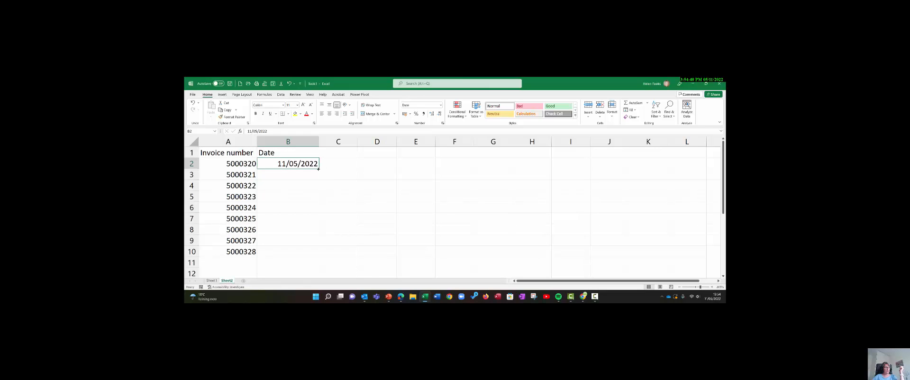
drag(318, 168, 307, 261)
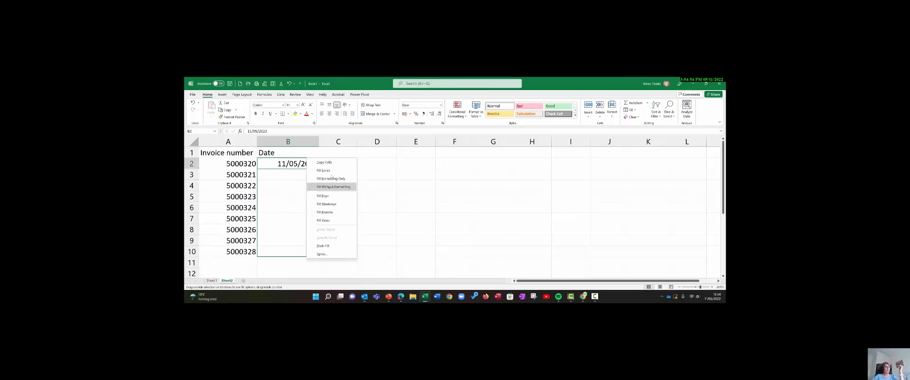
click(324, 163)
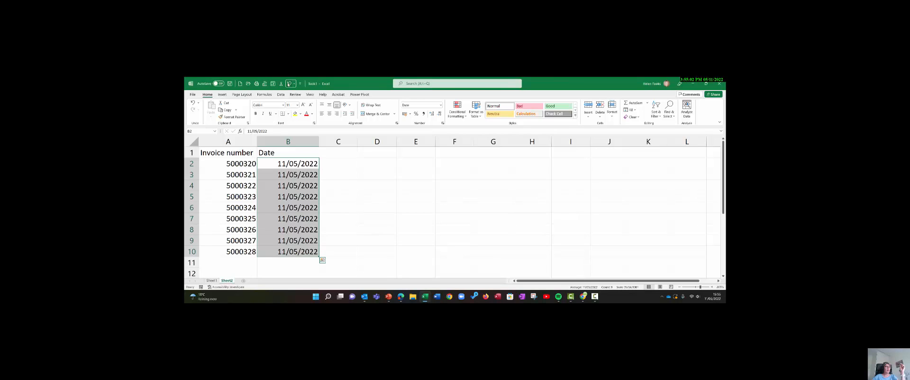
click(288, 84)
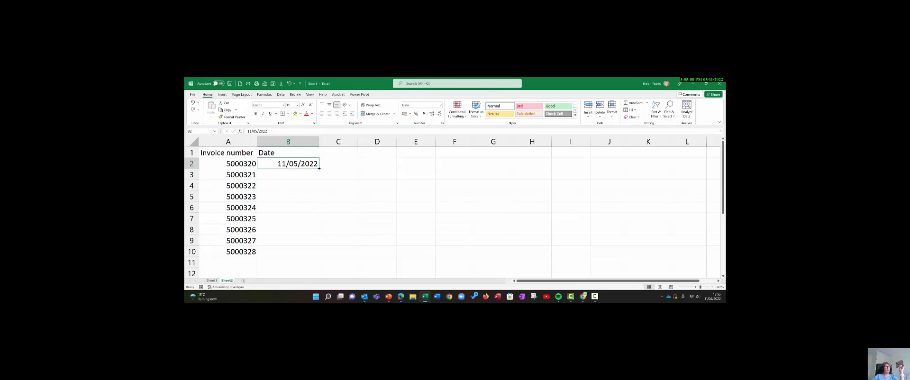
- Extend the date in B2 down to B10 using the Fill Weekdays option, and check the filled dates around the weekends
drag(319, 168, 304, 257)
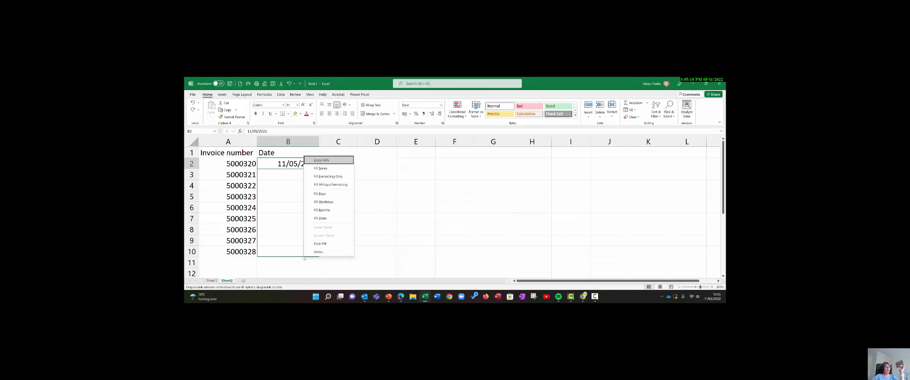
click(321, 203)
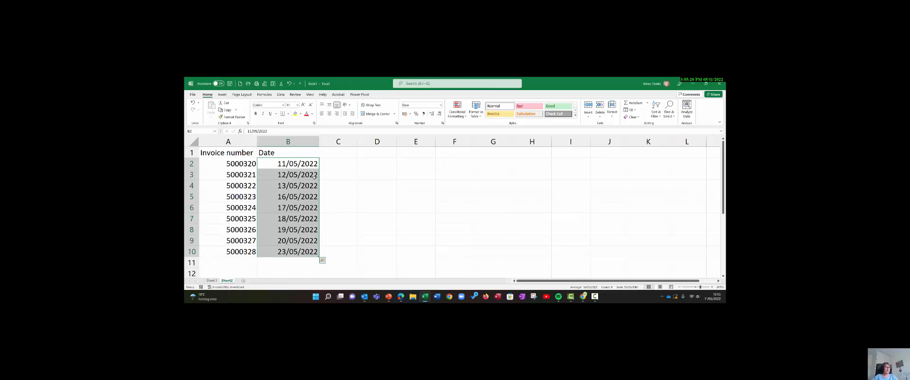
click(338, 175)
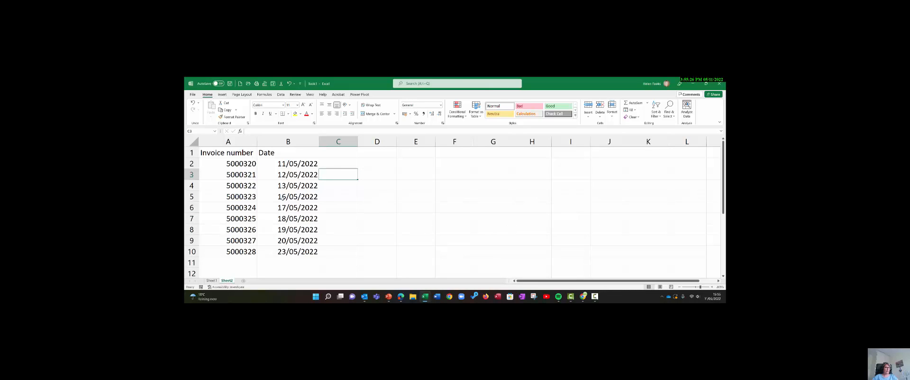
click(283, 197)
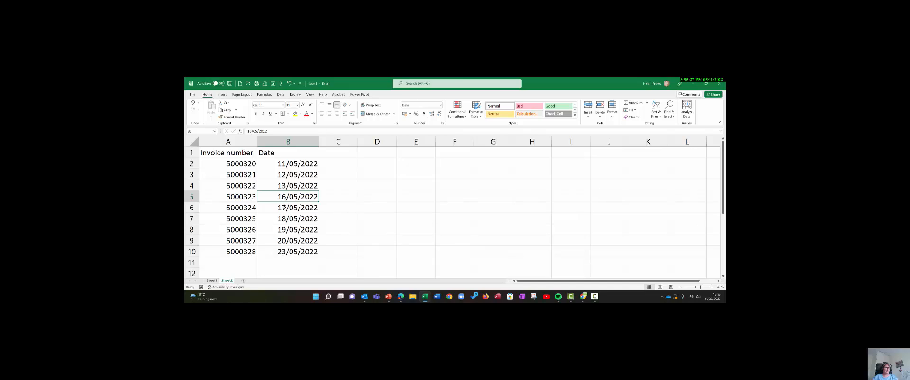
click(281, 245)
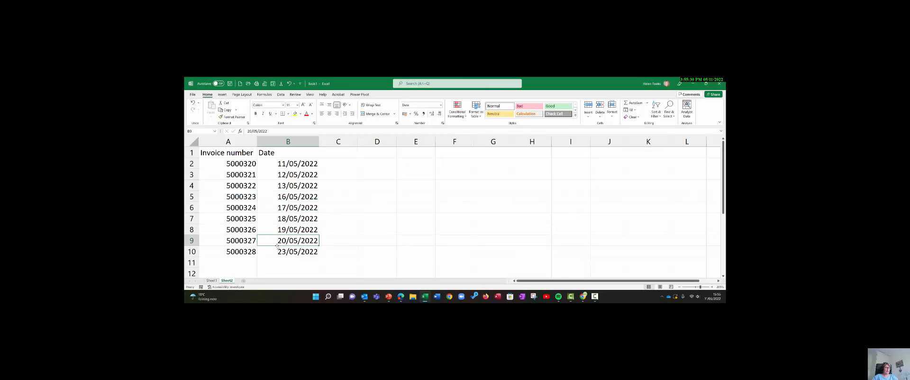
drag(277, 246, 299, 209)
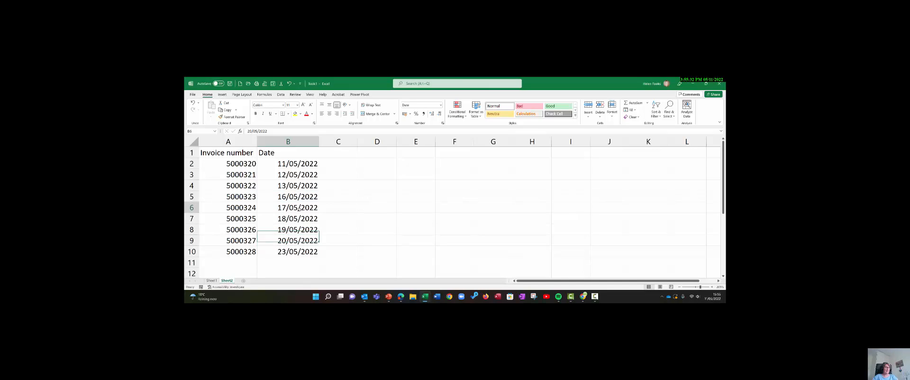
click(299, 165)
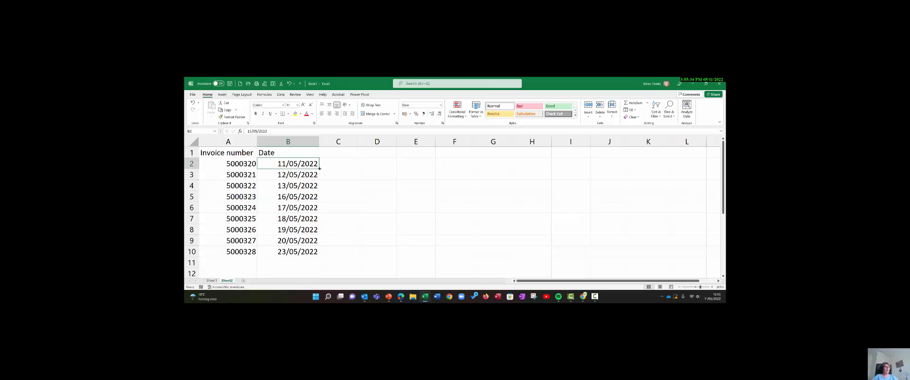